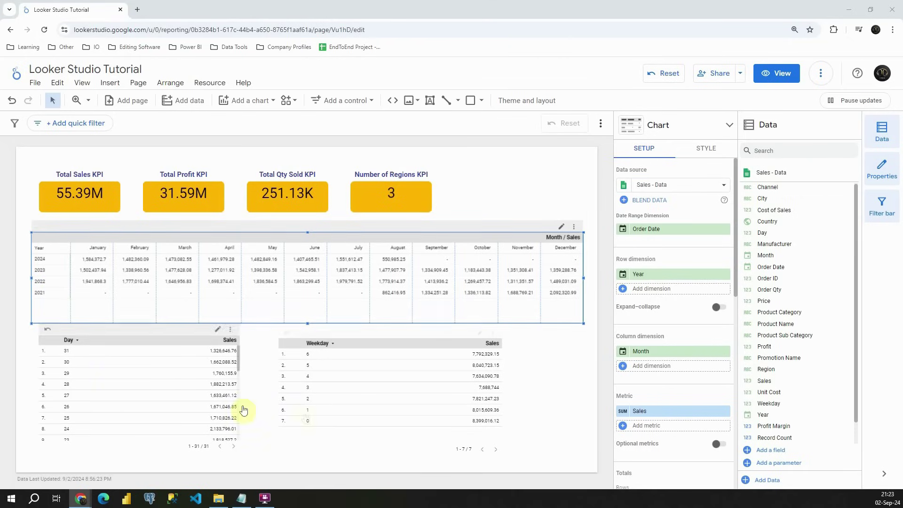
# Delete the Weekday and Day tables, then choose Table from the Add a chart list
pyautogui.click(324, 442)
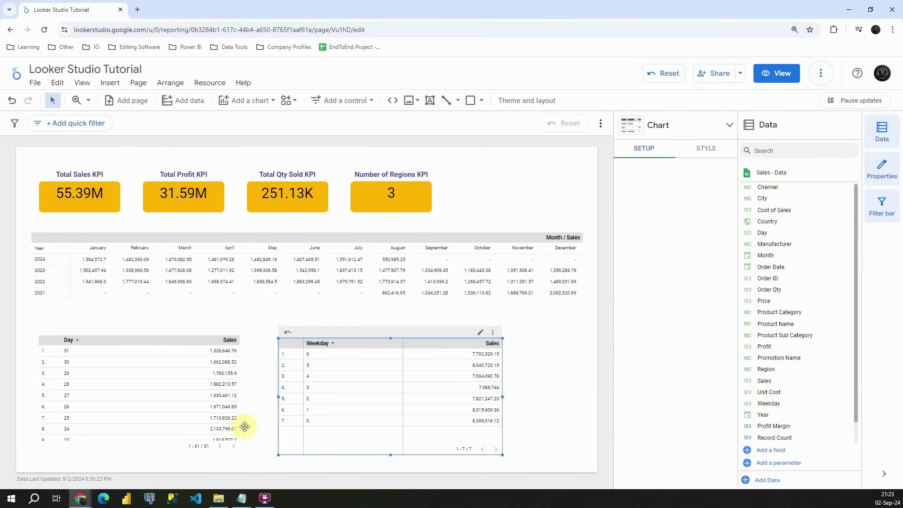
pyautogui.press('Delete')
pyautogui.click(147, 443)
pyautogui.press('Delete')
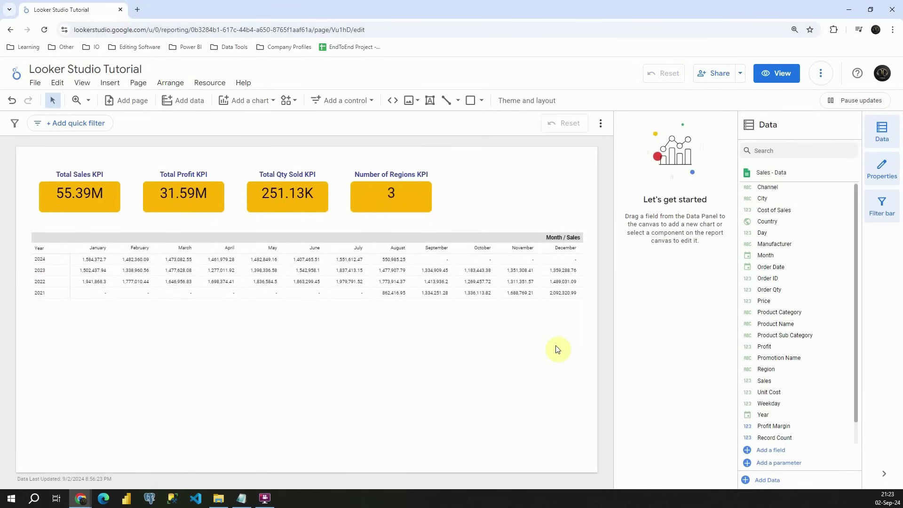
pyautogui.click(264, 104)
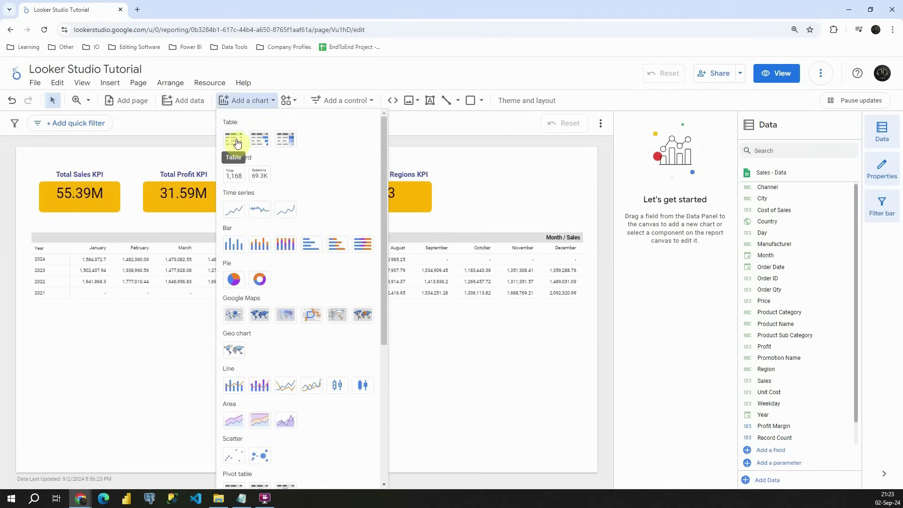
pyautogui.click(235, 142)
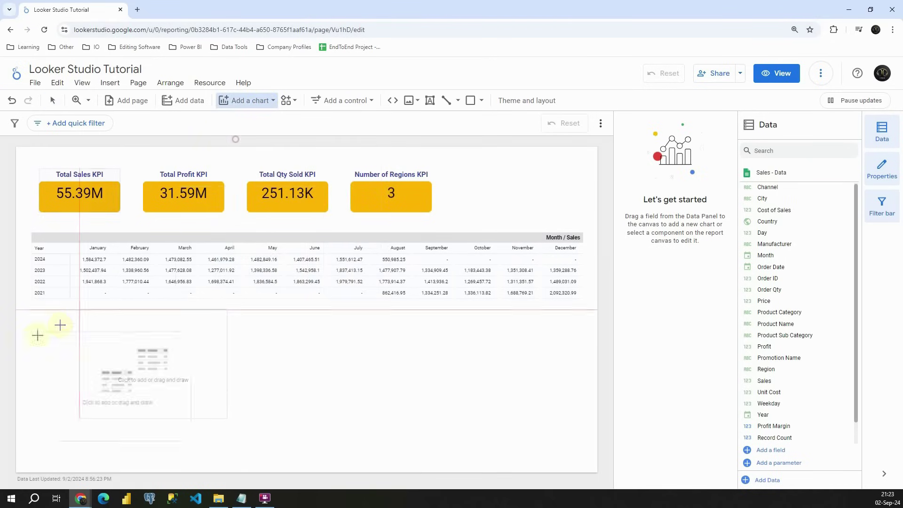
# Place a new table below the pivot with Product Name as its dimension and widen it
pyautogui.click(37, 342)
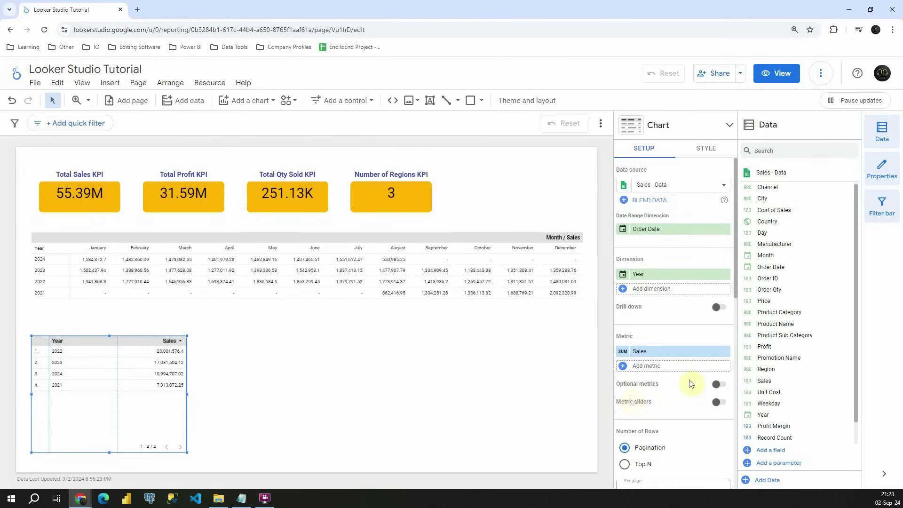
pyautogui.moveTo(781, 324); pyautogui.dragTo(653, 277)
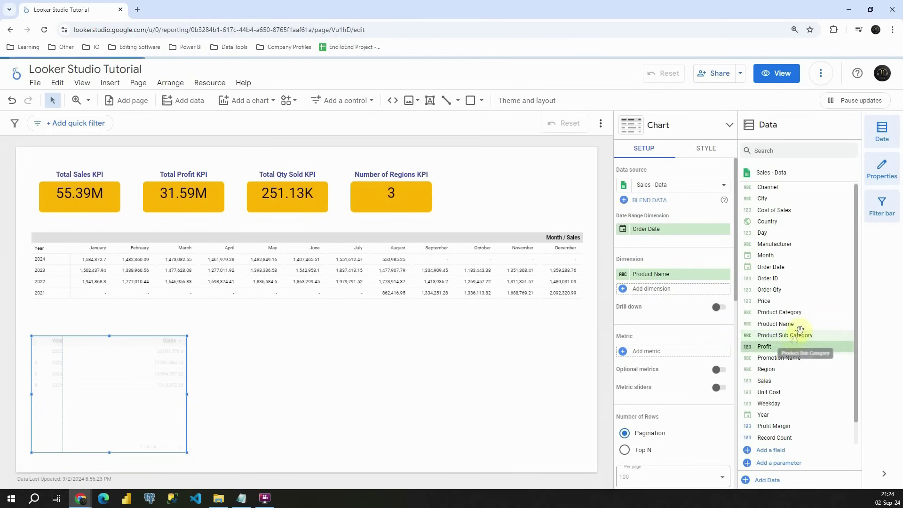
pyautogui.scroll(-1, 771, 404)
pyautogui.moveTo(772, 416); pyautogui.dragTo(656, 357)
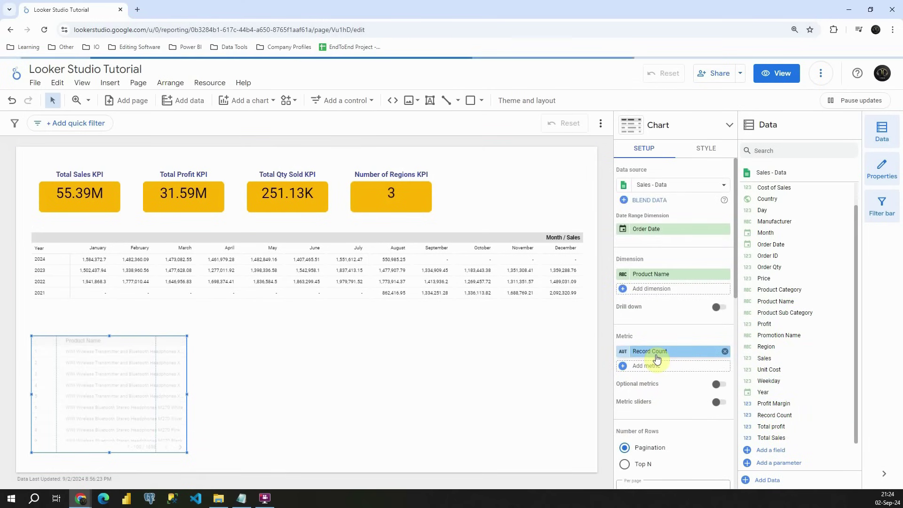
pyautogui.moveTo(187, 394); pyautogui.dragTo(267, 394)
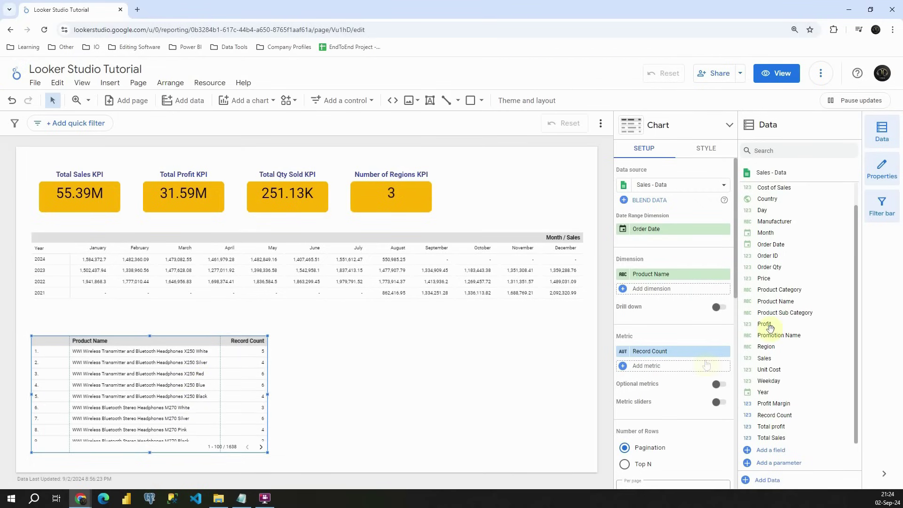
# Use Price as the table's metric and review the 1,638 product rows
pyautogui.moveTo(771, 278); pyautogui.dragTo(652, 369)
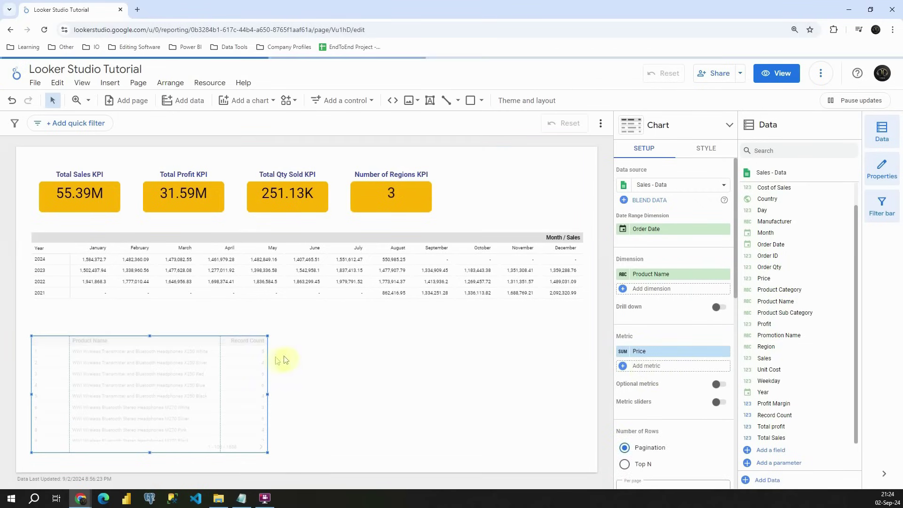
pyautogui.scroll(-9, 188, 374)
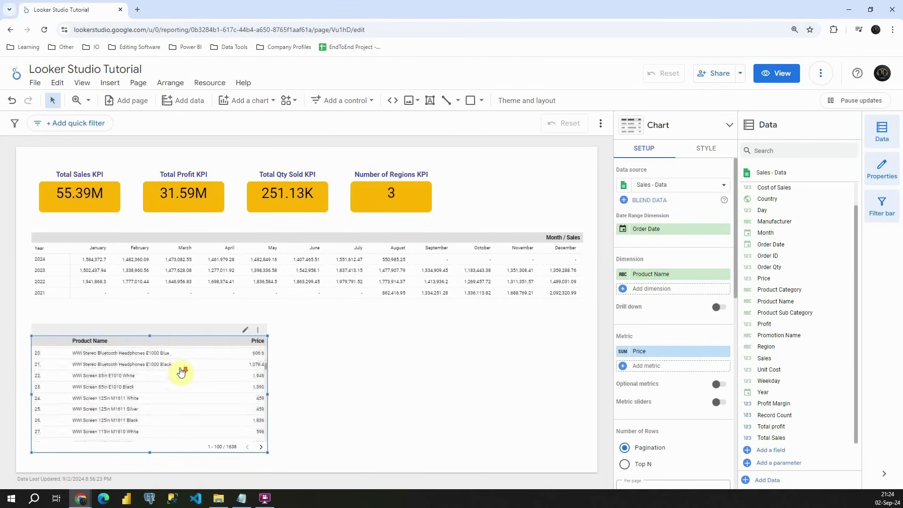
pyautogui.scroll(5, 182, 373)
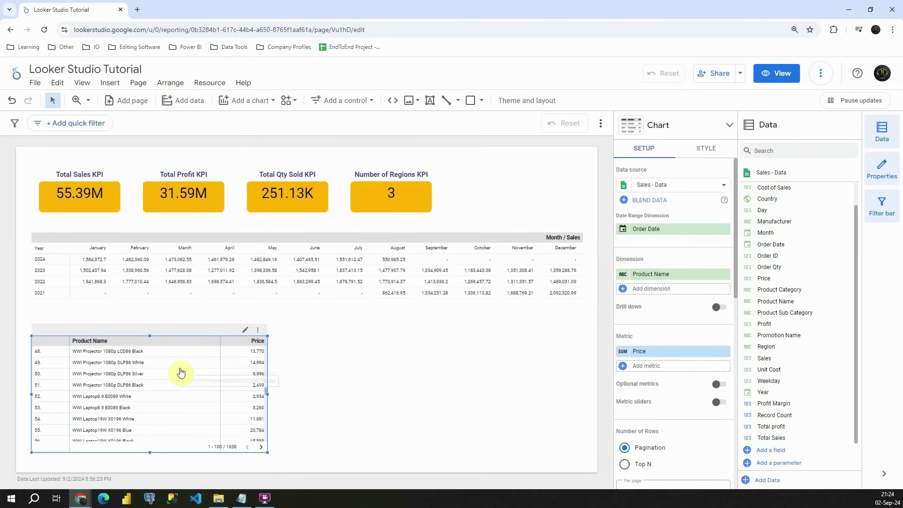
pyautogui.scroll(4, 202, 379)
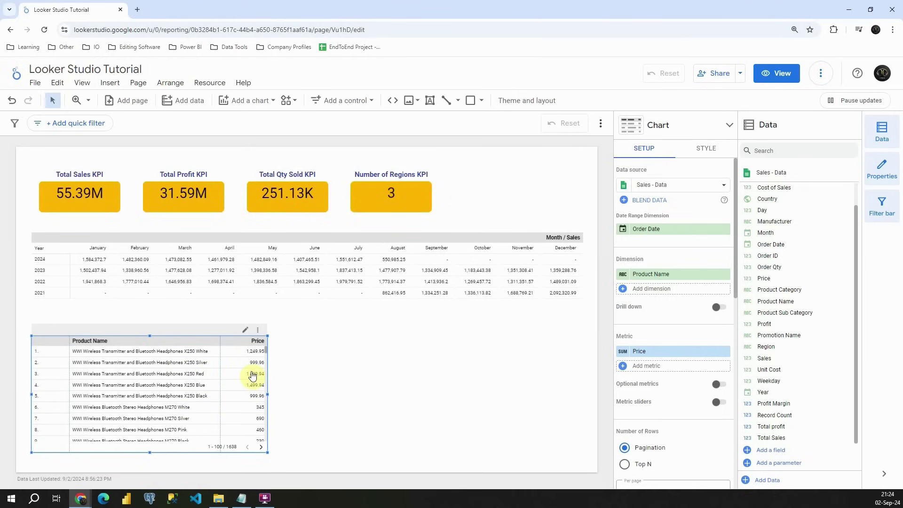
pyautogui.scroll(-20, 210, 366)
pyautogui.scroll(20, 211, 366)
pyautogui.click(281, 350)
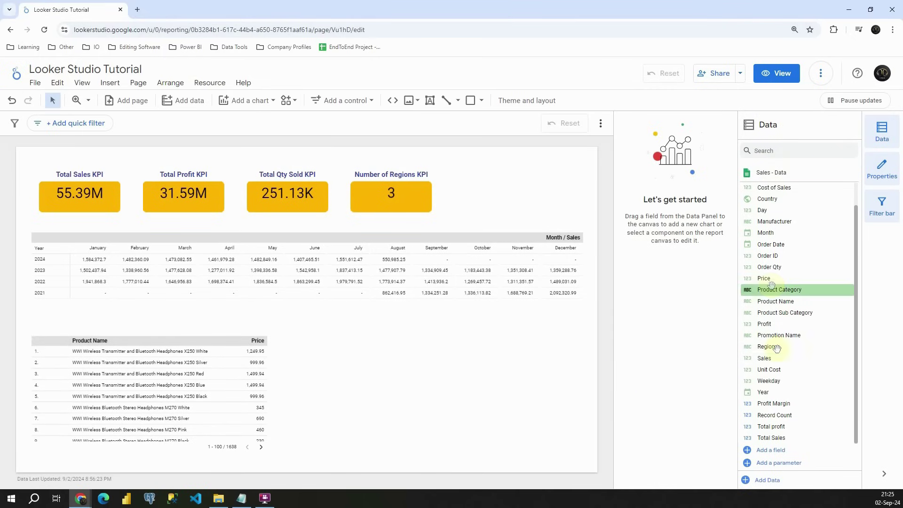
# Start a new calculated field on the Sales - Data source and focus its Field Name box
pyautogui.click(773, 451)
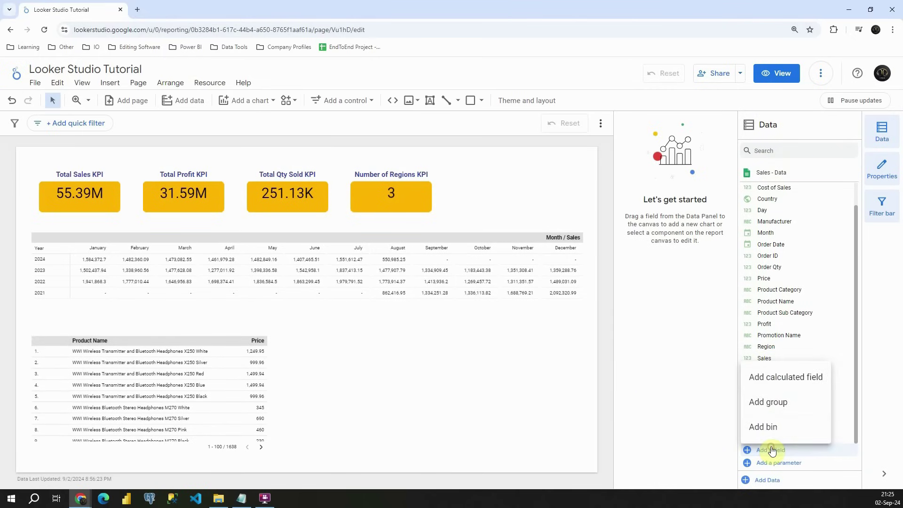
pyautogui.click(776, 376)
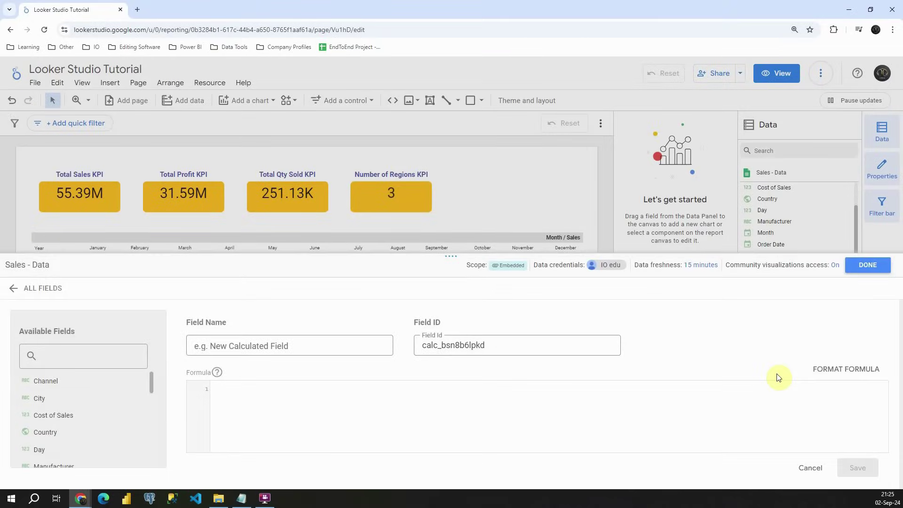
pyautogui.click(245, 345)
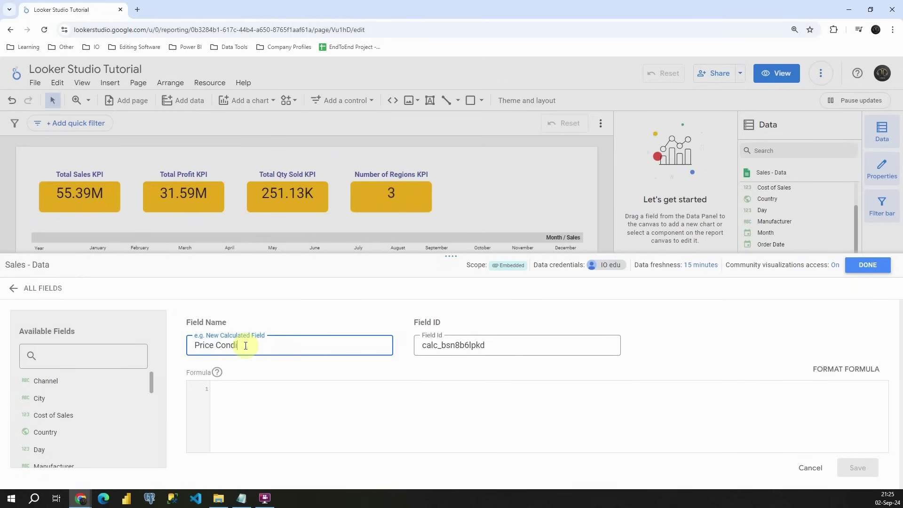
# Name the field Price Condition: CASE WHEN Price >1000 THEN "Price is Over 1000" ELSE "Price is Below 1000" END
pyautogui.write('Price Condition')
pyautogui.click(233, 389)
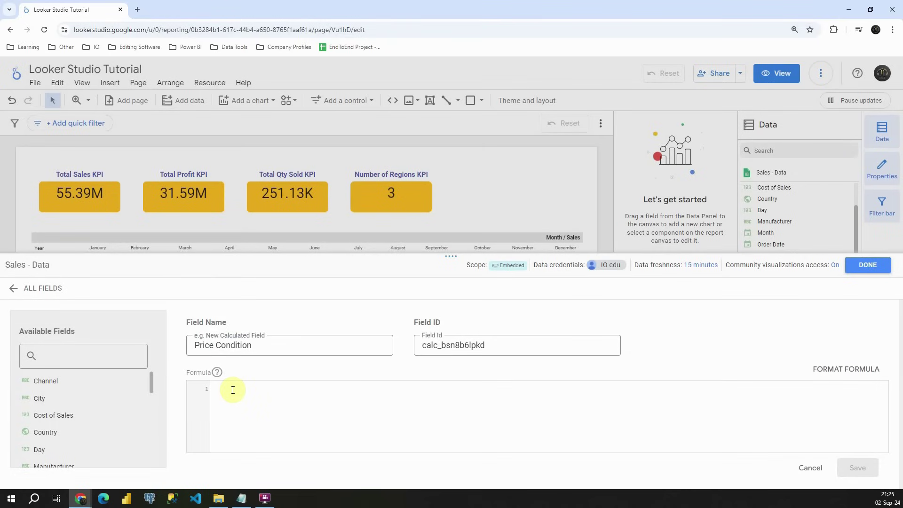
pyautogui.write('C')
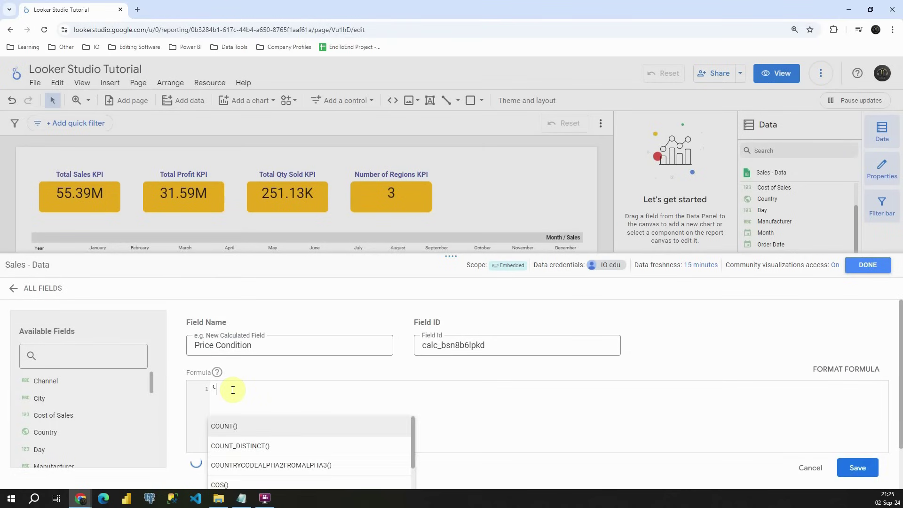
pyautogui.write('ASE W')
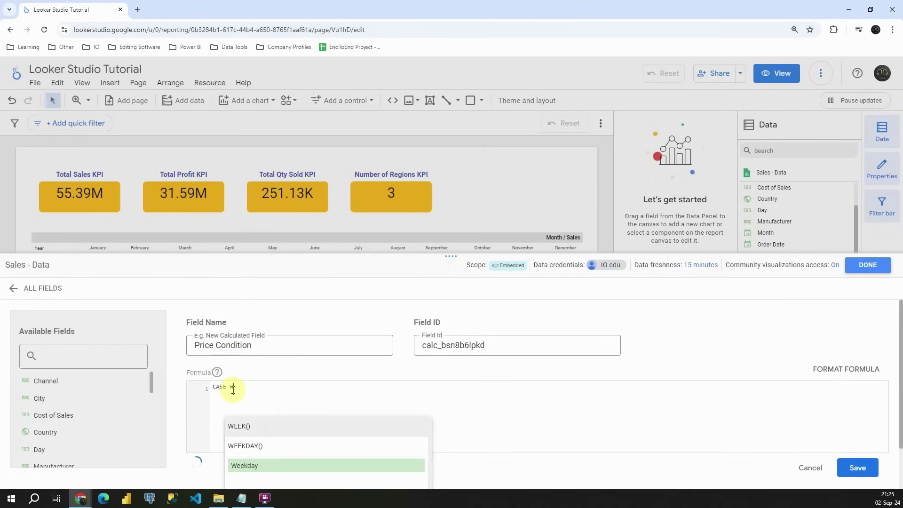
pyautogui.write('HEN ')
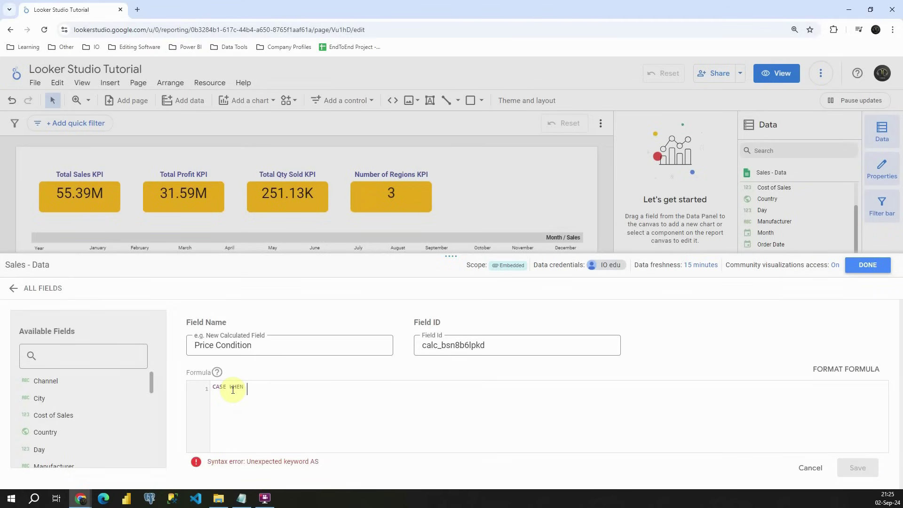
pyautogui.write('Price >10')
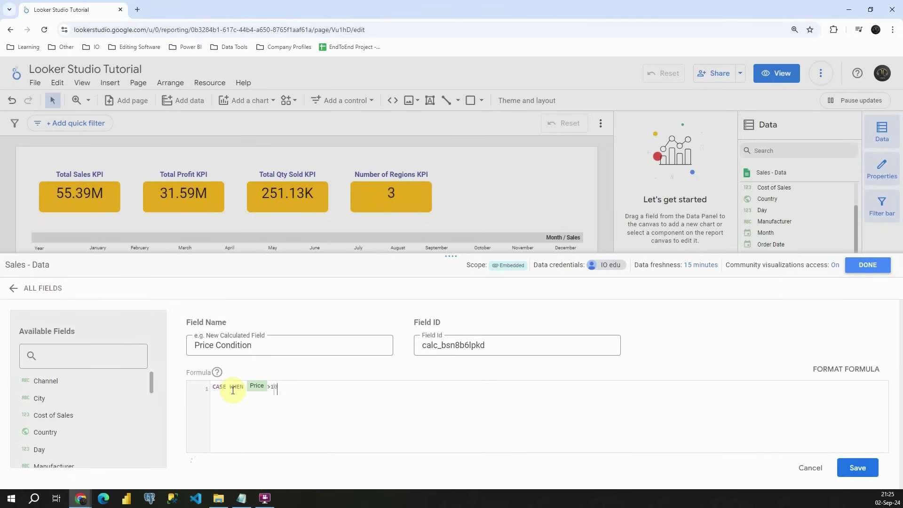
pyautogui.write('00 THEN "Price is Over"')
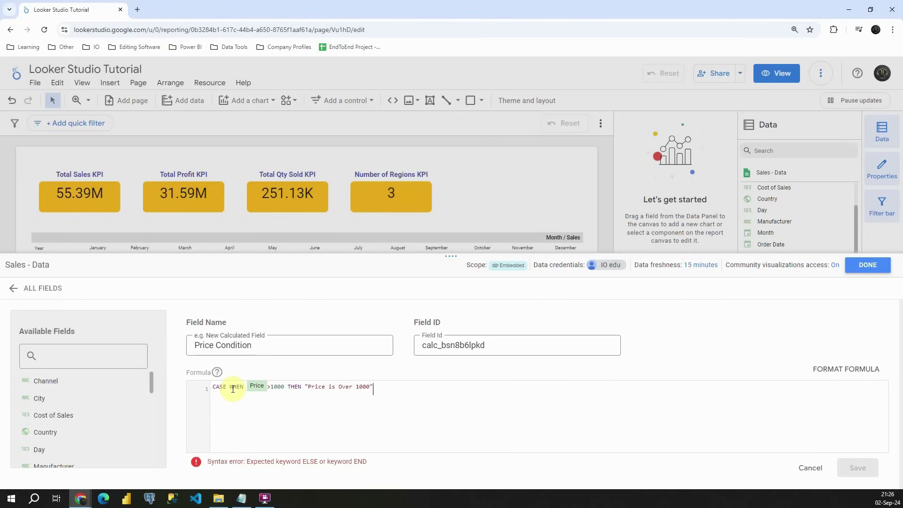
pyautogui.press('Return')
pyautogui.write('E')
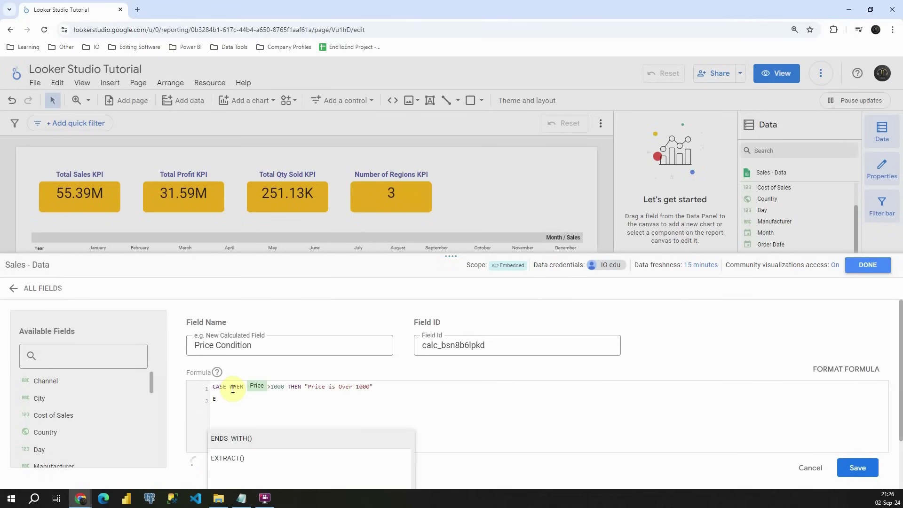
pyautogui.write('LSE "Pr')
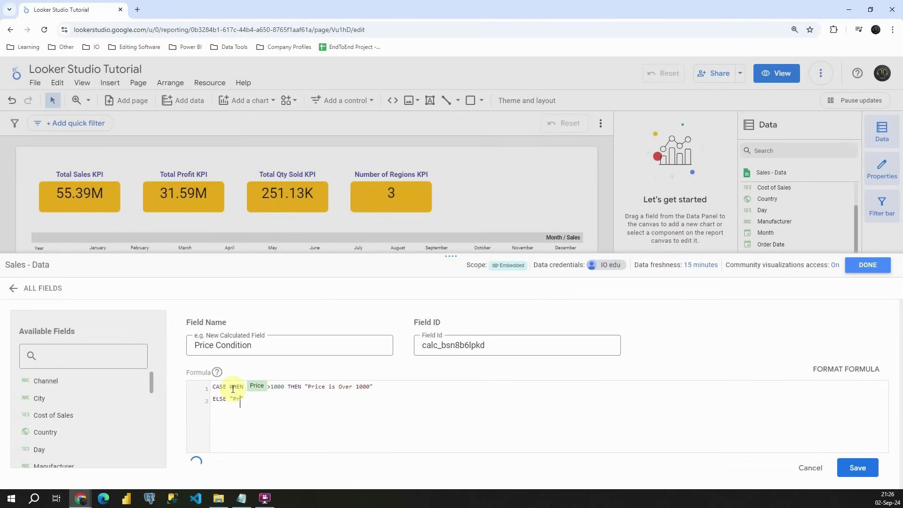
pyautogui.write('ice is Below 1000')
pyautogui.click(306, 400)
pyautogui.press('Return')
pyautogui.write('E')
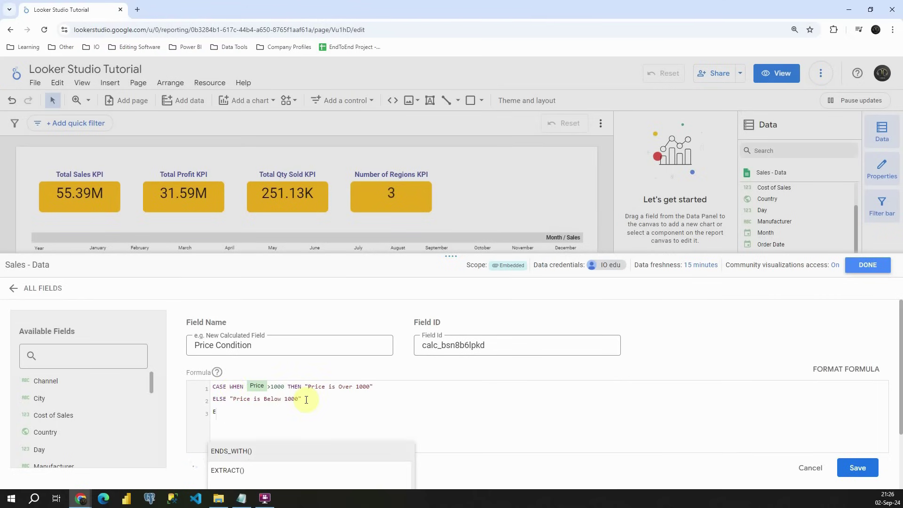
pyautogui.write('ND')
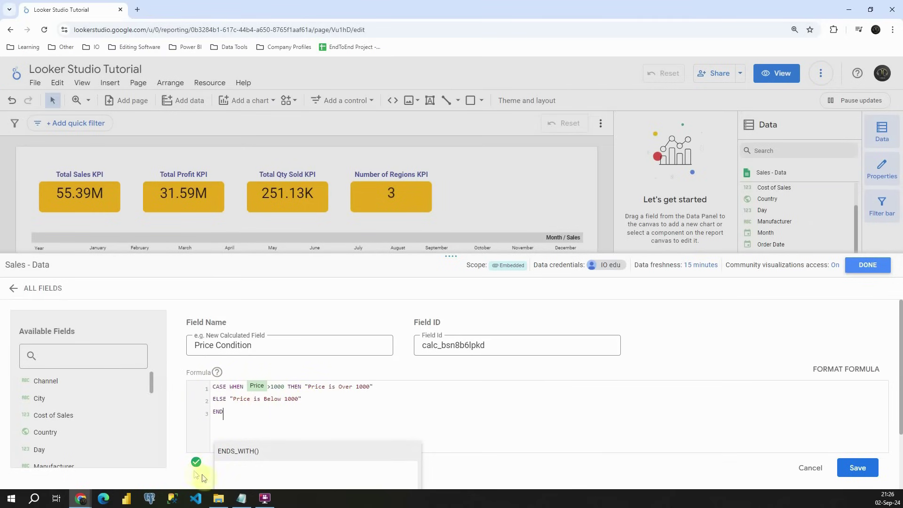
pyautogui.click(233, 411)
pyautogui.moveTo(308, 387); pyautogui.dragTo(370, 387)
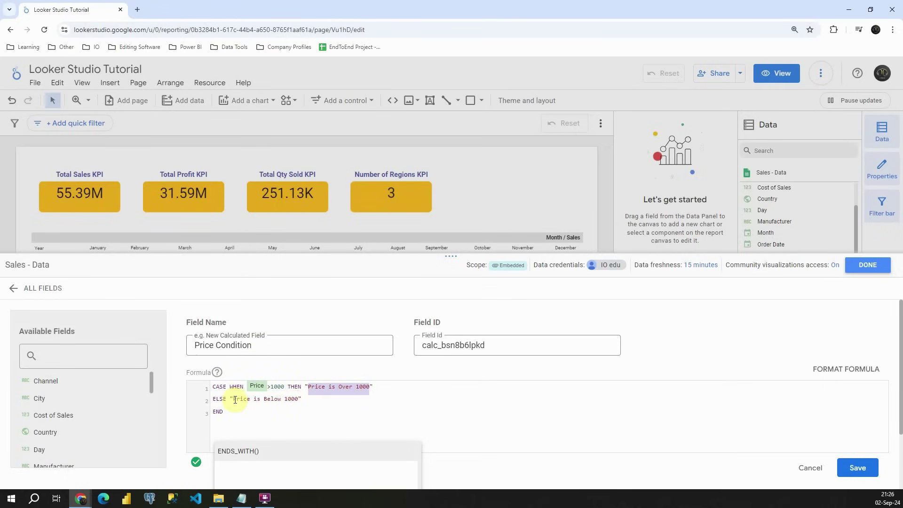
pyautogui.moveTo(235, 400); pyautogui.dragTo(289, 399)
# Save the Price Condition calculated field and close the data source editor
pyautogui.click(852, 465)
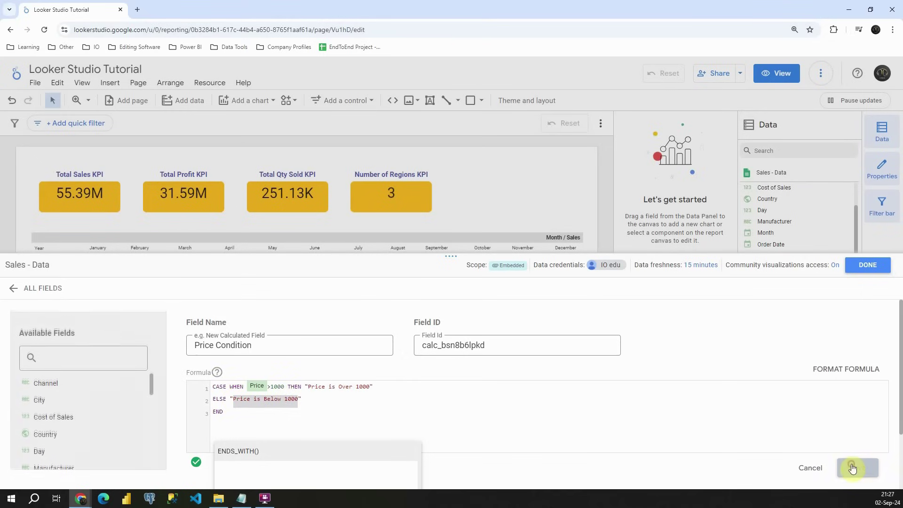
pyautogui.click(861, 270)
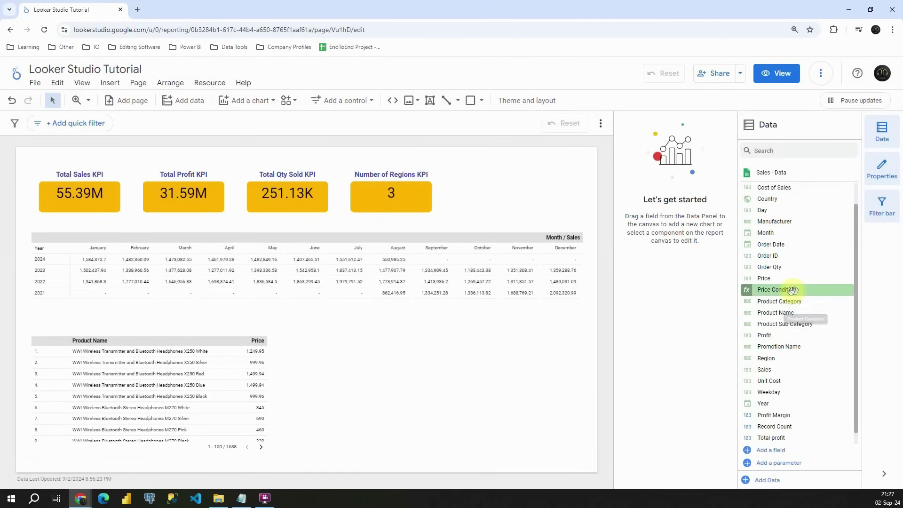
# Add a table of Price Condition by Record Count: 14,569 below 1000, 431 over 1000
pyautogui.click(238, 105)
pyautogui.click(234, 139)
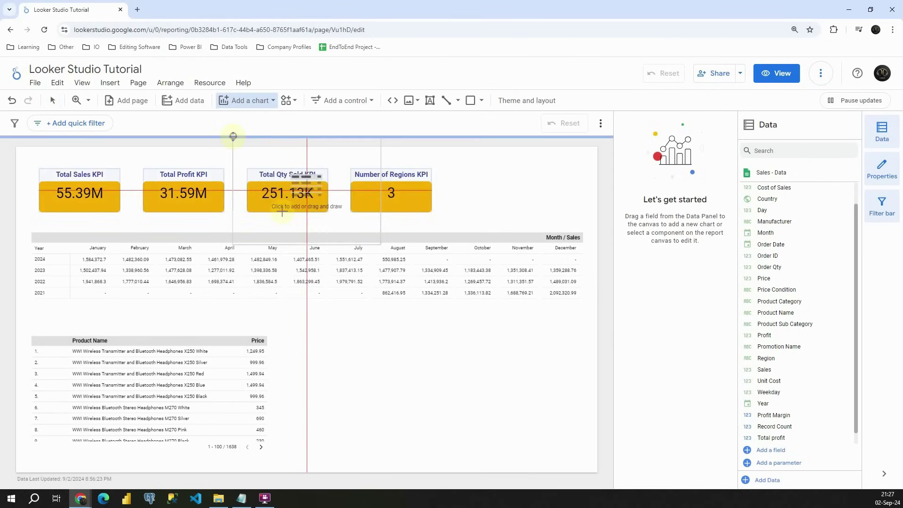
pyautogui.click(308, 335)
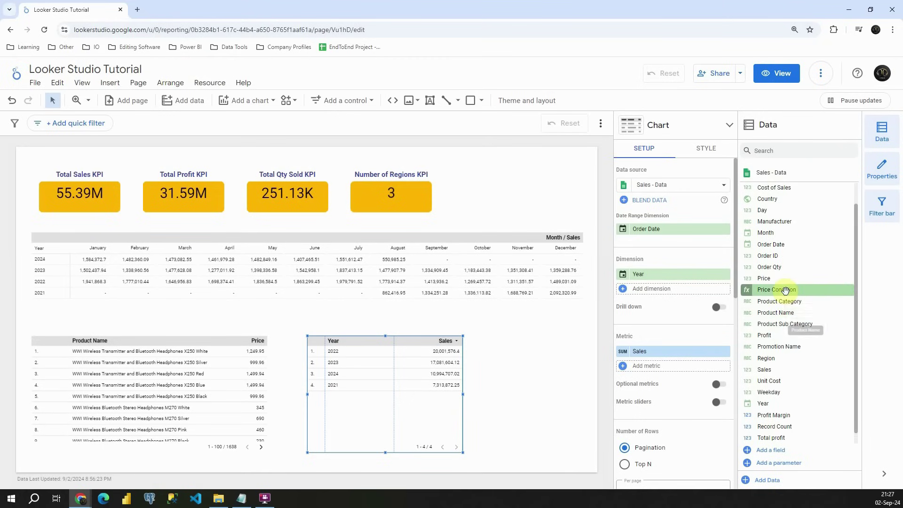
pyautogui.moveTo(781, 290); pyautogui.dragTo(666, 279)
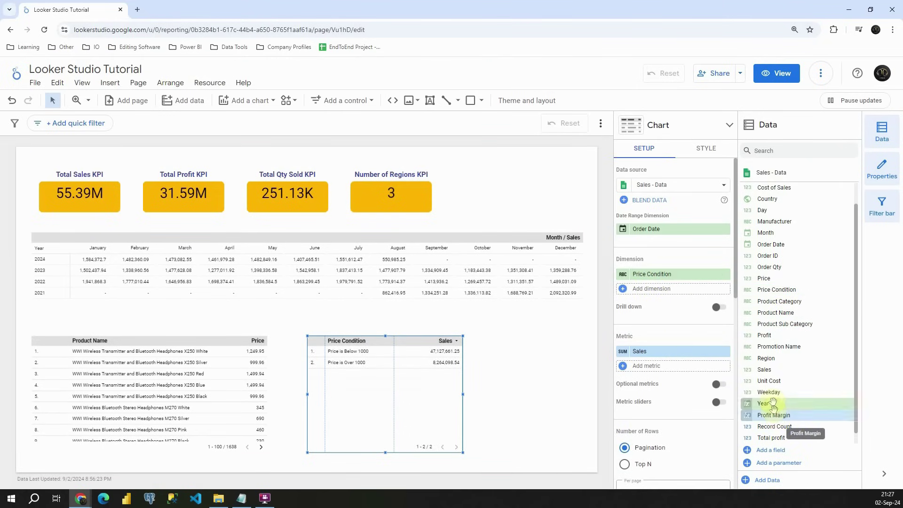
pyautogui.scroll(-1, 770, 414)
pyautogui.moveTo(770, 414); pyautogui.dragTo(652, 353)
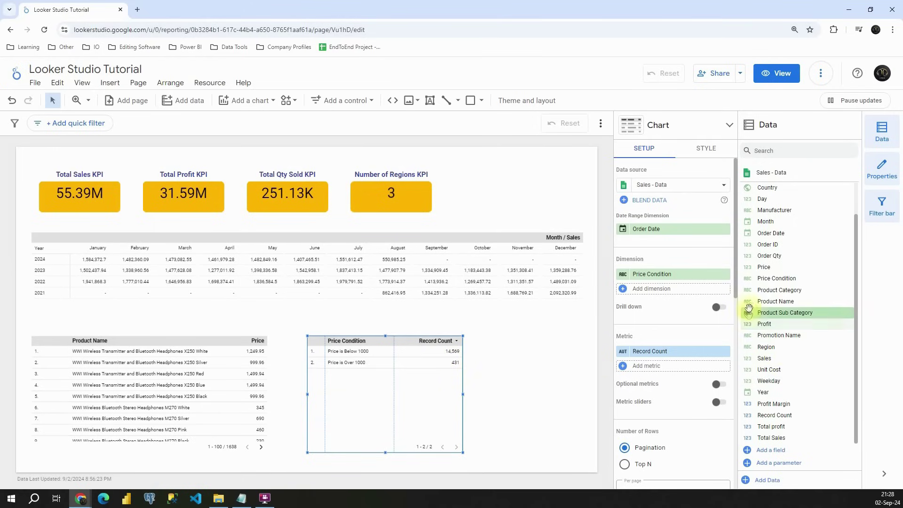
# Replace 1000 with 700 in the Price Condition threshold and both labels, then update the field
pyautogui.click(748, 279)
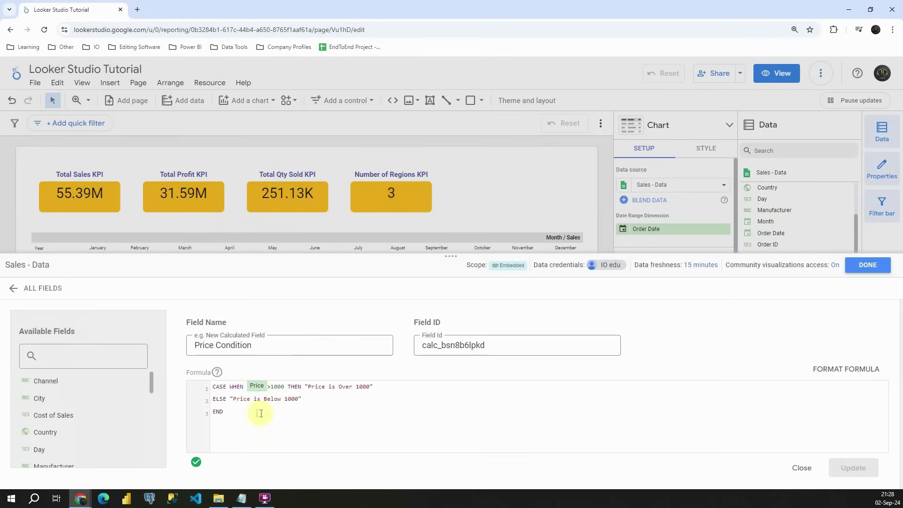
pyautogui.doubleClick(279, 386)
pyautogui.write('7000')
pyautogui.press('BackSpace')
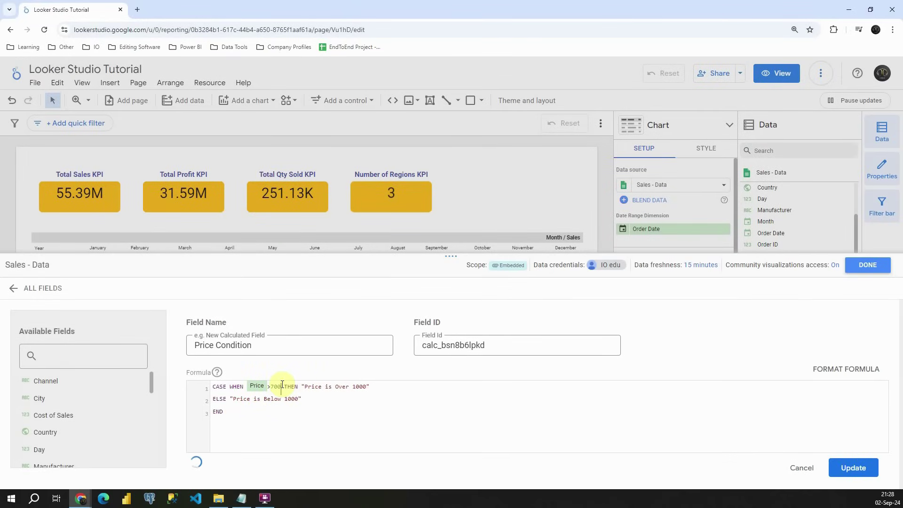
pyautogui.doubleClick(360, 387)
pyautogui.write('700')
pyautogui.doubleClick(292, 399)
pyautogui.write('700')
pyautogui.click(864, 471)
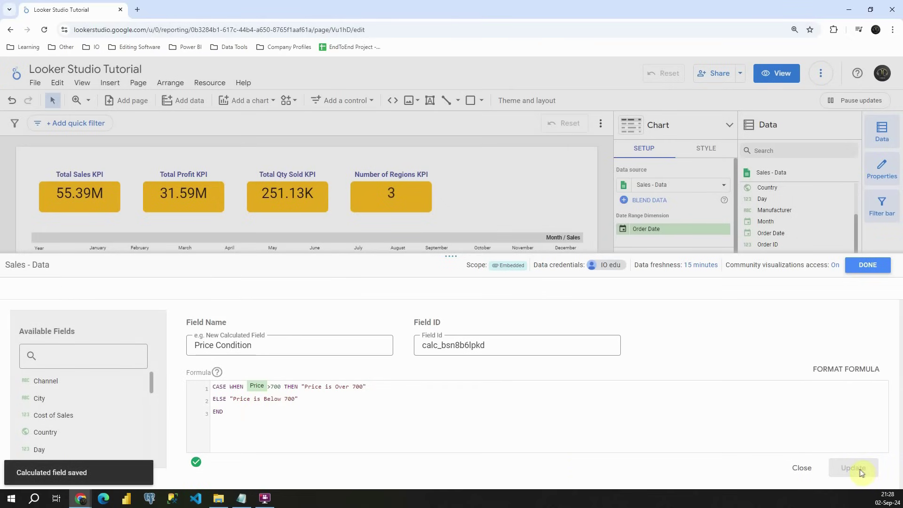
pyautogui.click(866, 267)
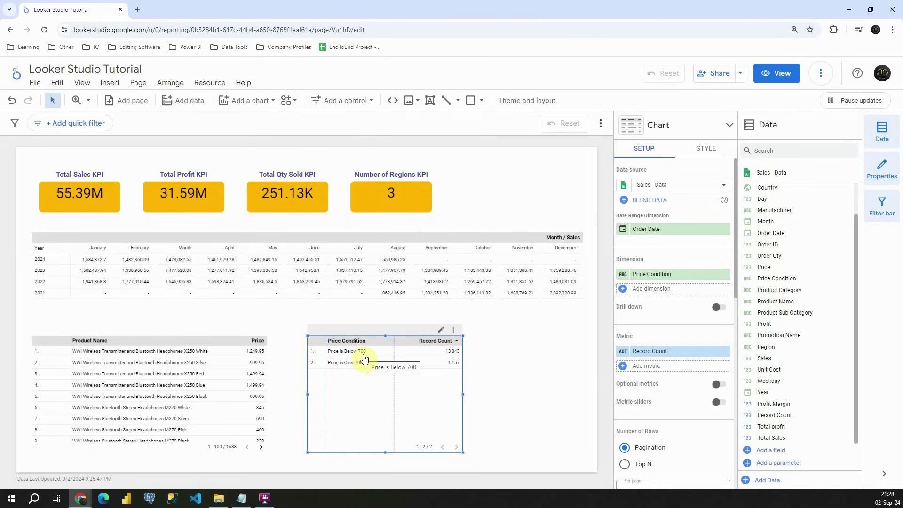
pyautogui.click(748, 279)
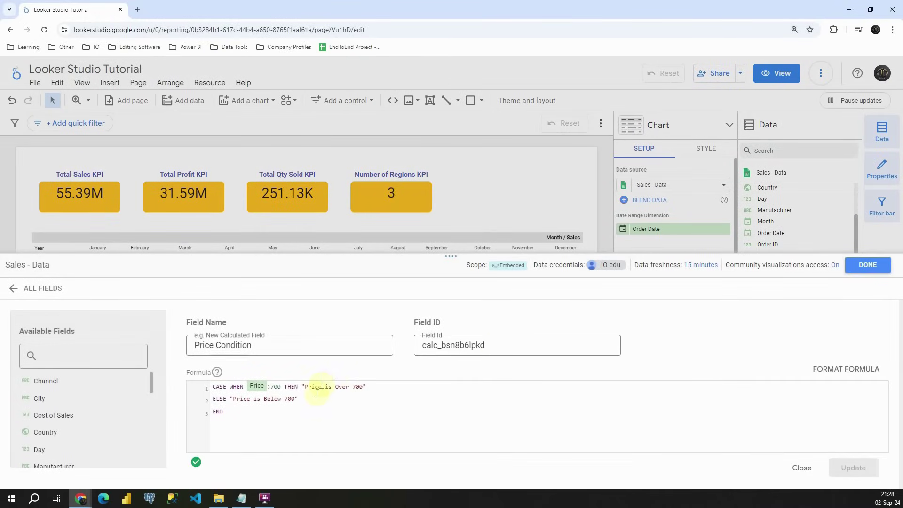
# Change the Price Condition threshold and both labels from 700 to 500 and update the field
pyautogui.write('500')
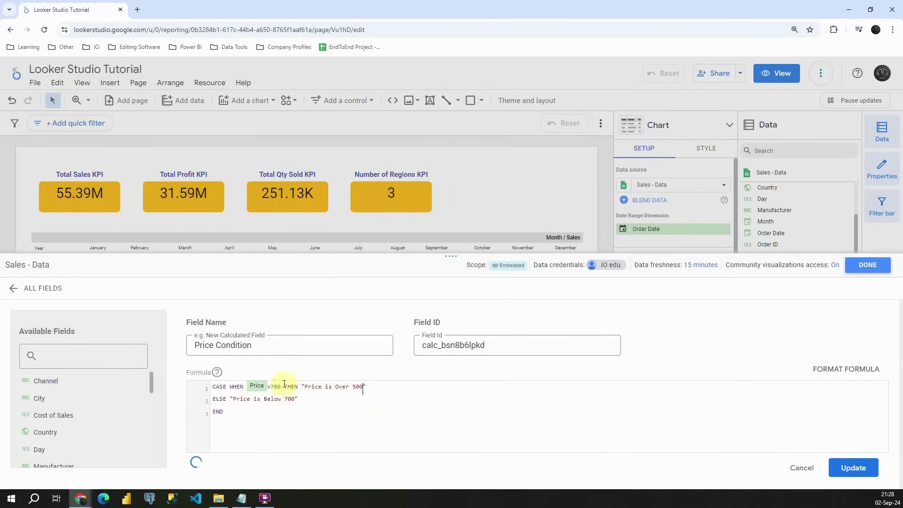
pyautogui.doubleClick(275, 386)
pyautogui.write('500')
pyautogui.doubleClick(291, 399)
pyautogui.write('500')
pyautogui.click(308, 398)
pyautogui.click(853, 466)
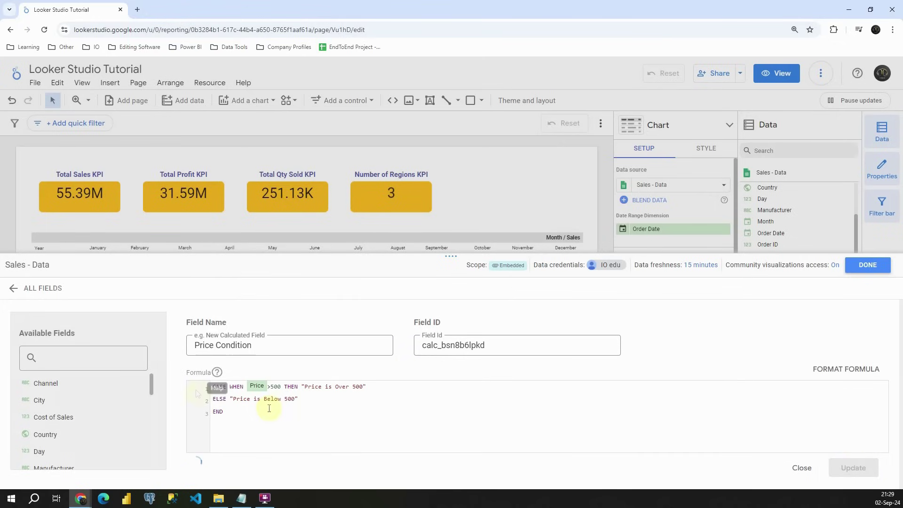
pyautogui.click(853, 267)
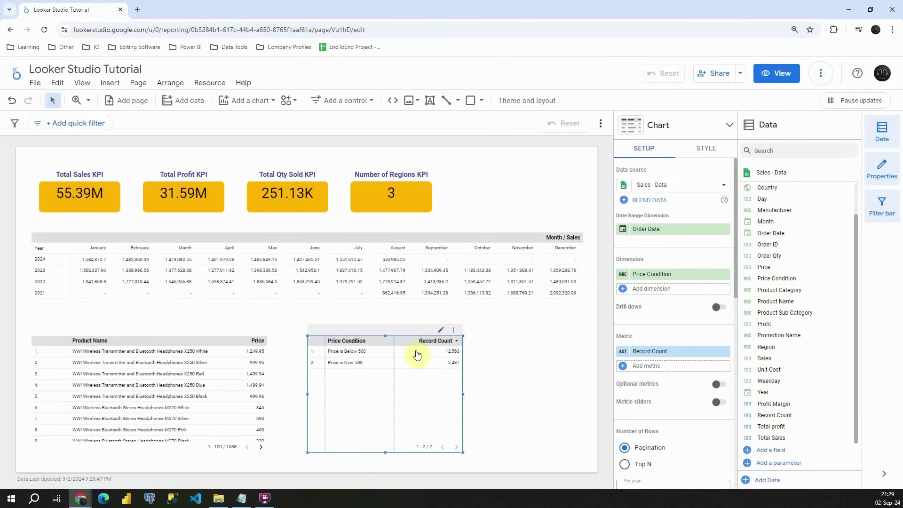
pyautogui.click(747, 278)
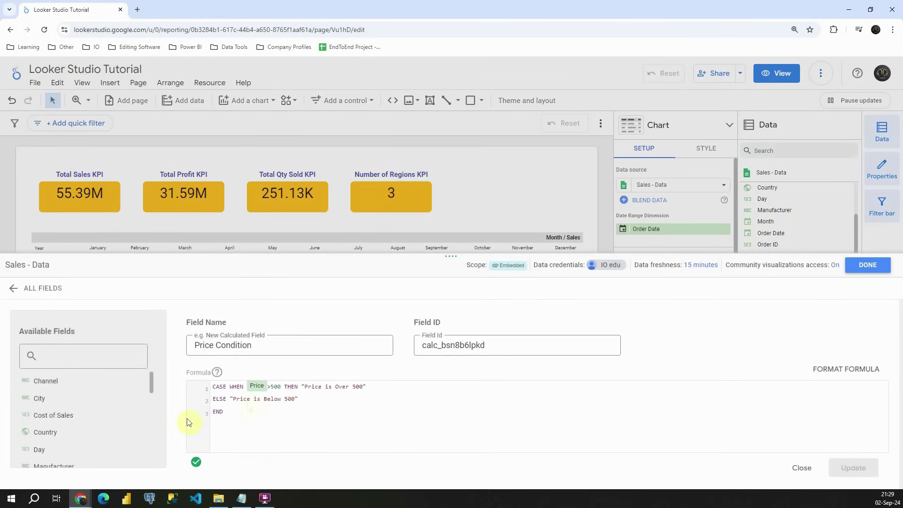
# Insert the line WHEN Price>250 THEN "Price is Over 250" into Price Condition and update it
pyautogui.click(373, 391)
pyautogui.press('Return')
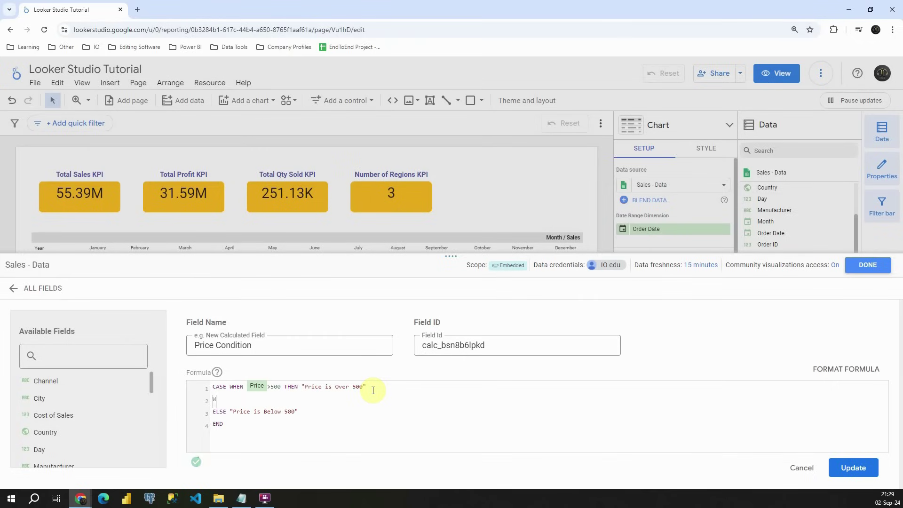
pyautogui.write('WHEN PRice')
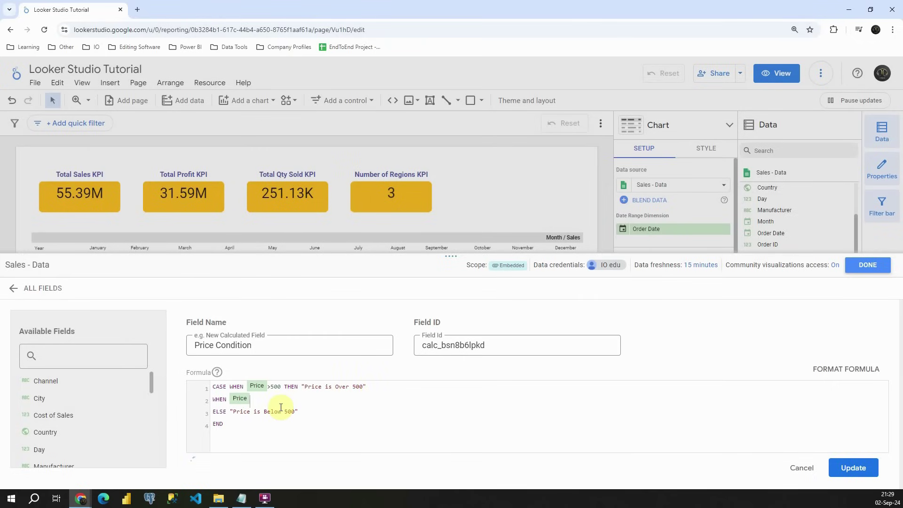
pyautogui.write('>2500THEN')
pyautogui.moveTo(303, 386); pyautogui.dragTo(367, 390)
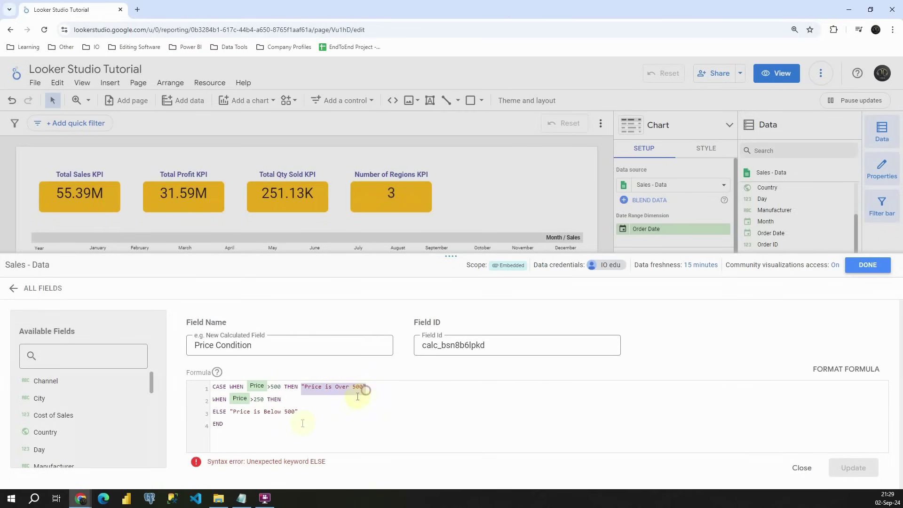
pyautogui.hotkey('ctrl', 'c')
pyautogui.click(283, 400)
pyautogui.hotkey('ctrl', 'v')
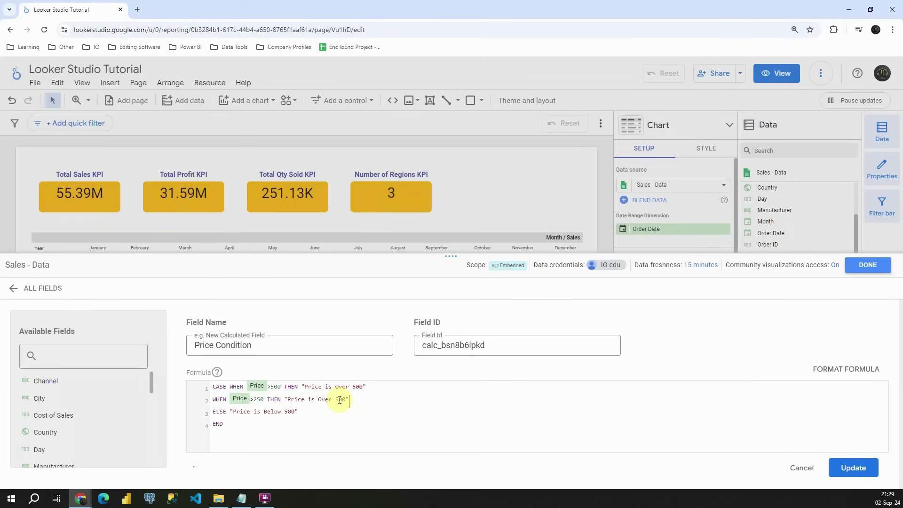
pyautogui.doubleClick(339, 400)
pyautogui.write('250')
pyautogui.click(850, 469)
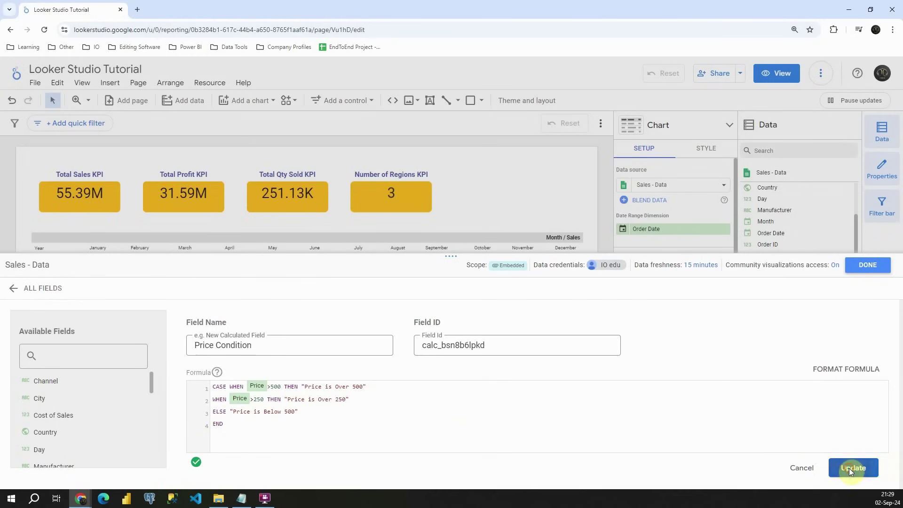
pyautogui.click(864, 265)
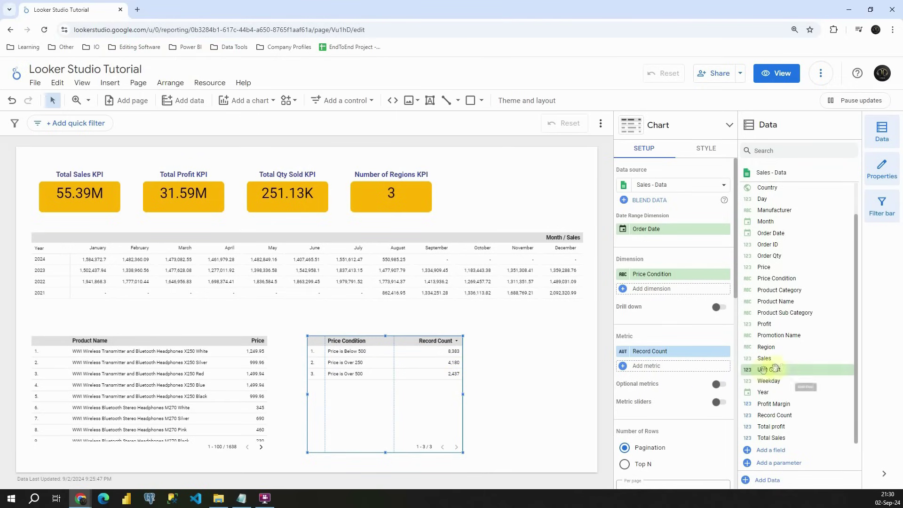
# Add a second Record Count metric with its comparison calculation set to Percent of total
pyautogui.moveTo(765, 404); pyautogui.dragTo(655, 372)
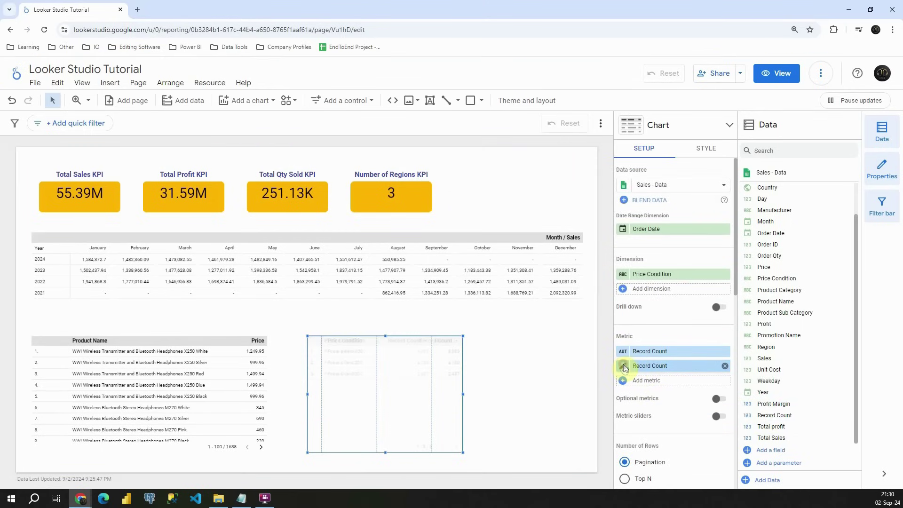
pyautogui.click(623, 366)
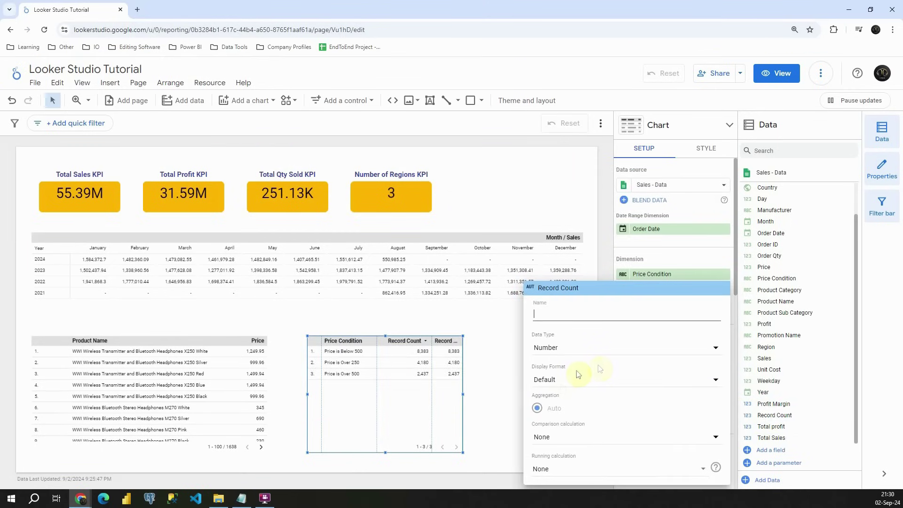
pyautogui.click(571, 437)
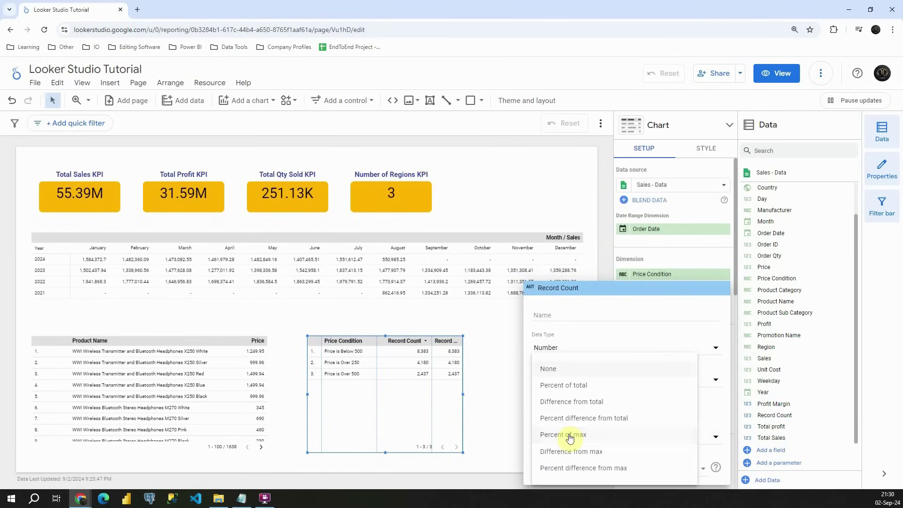
pyautogui.click(574, 386)
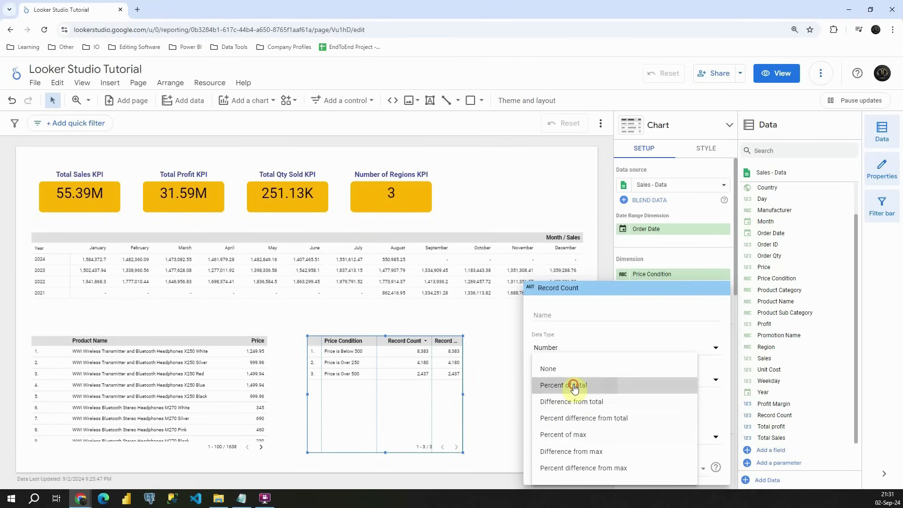
pyautogui.click(494, 357)
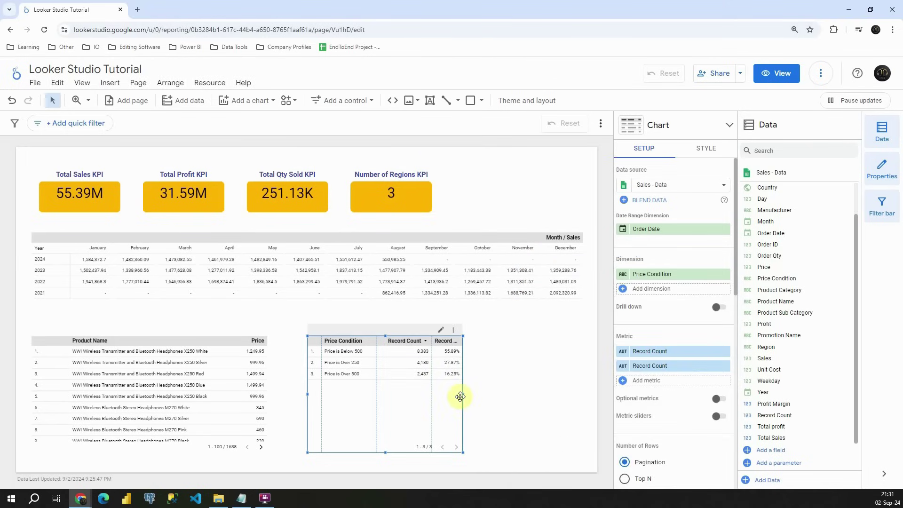
# Widen the Price Condition table to show shares of 55.89%, 27.87% and 16.25%
pyautogui.moveTo(463, 394); pyautogui.dragTo(501, 394)
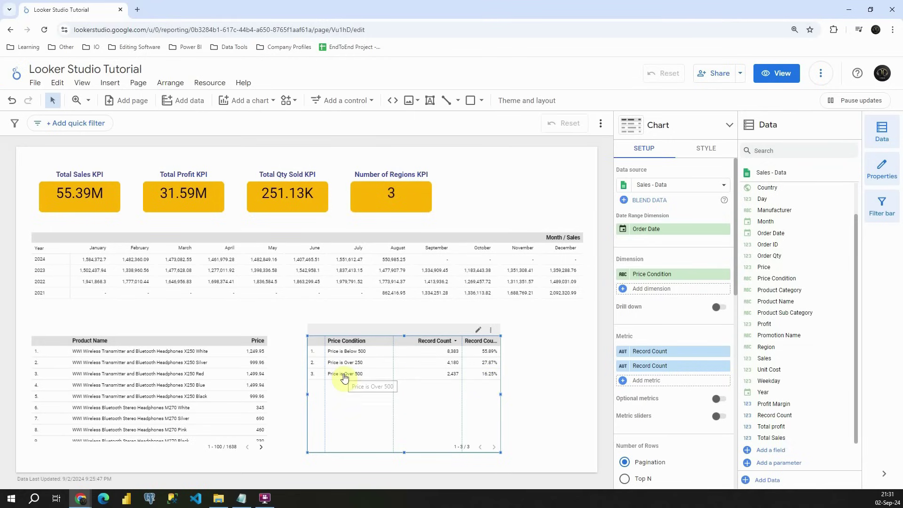
pyautogui.click(550, 348)
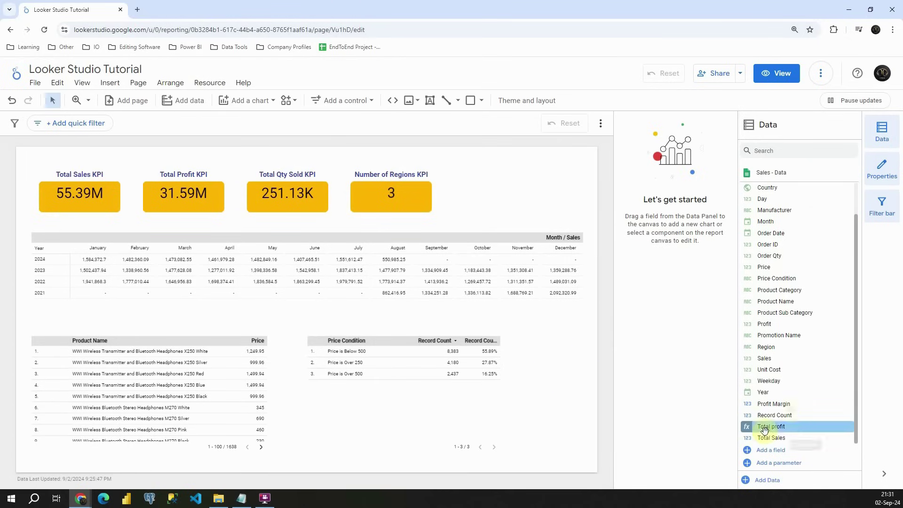
pyautogui.click(748, 283)
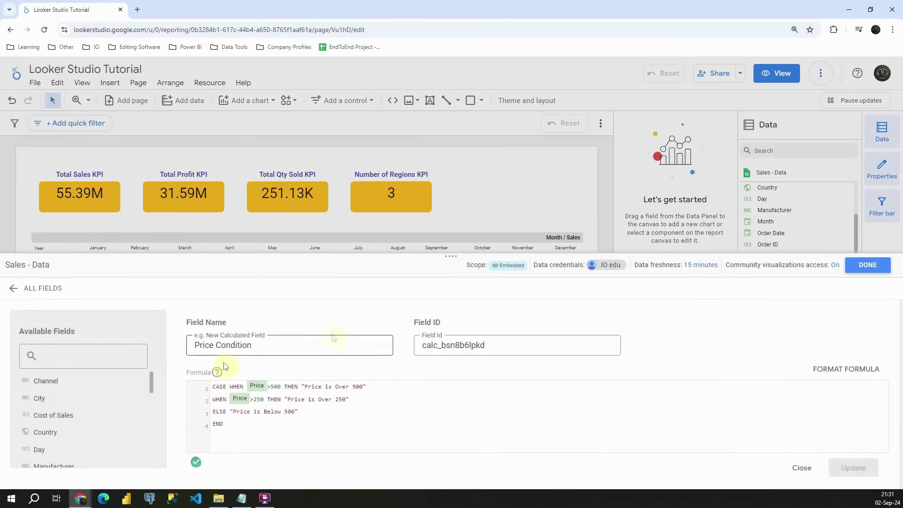
pyautogui.doubleClick(275, 386)
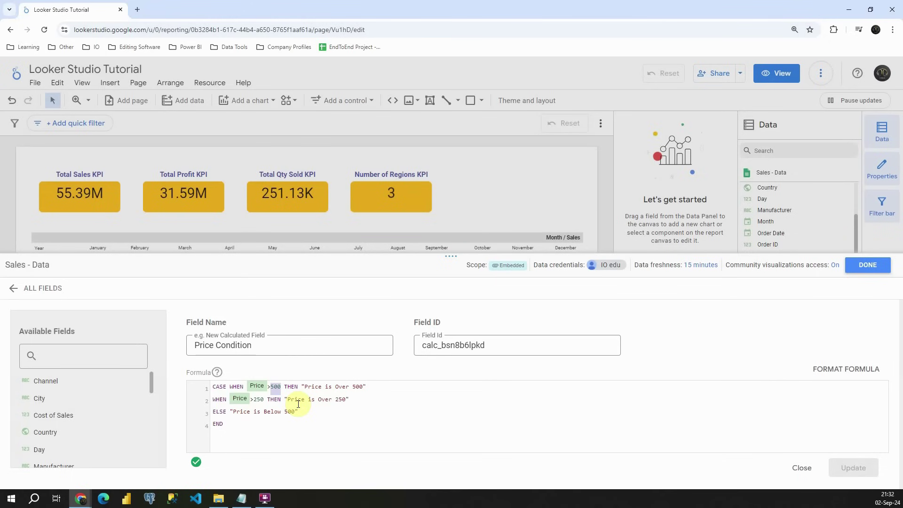
pyautogui.click(876, 265)
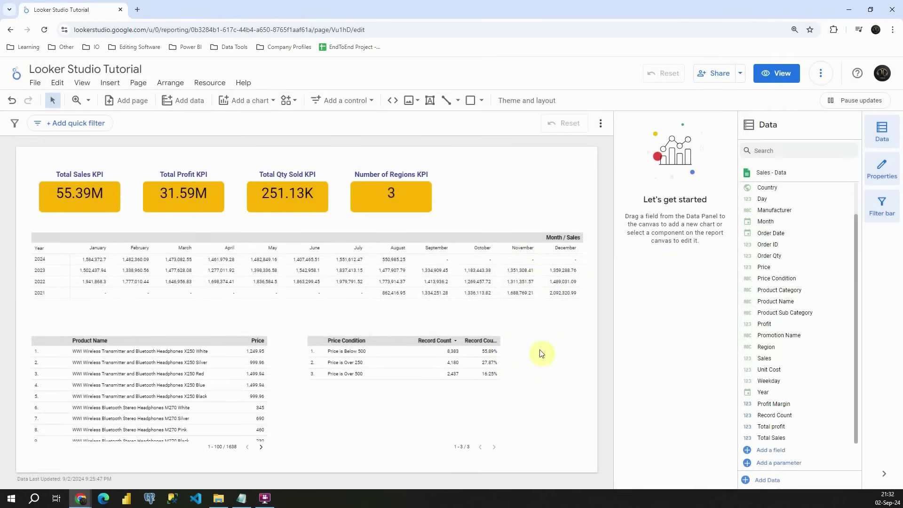